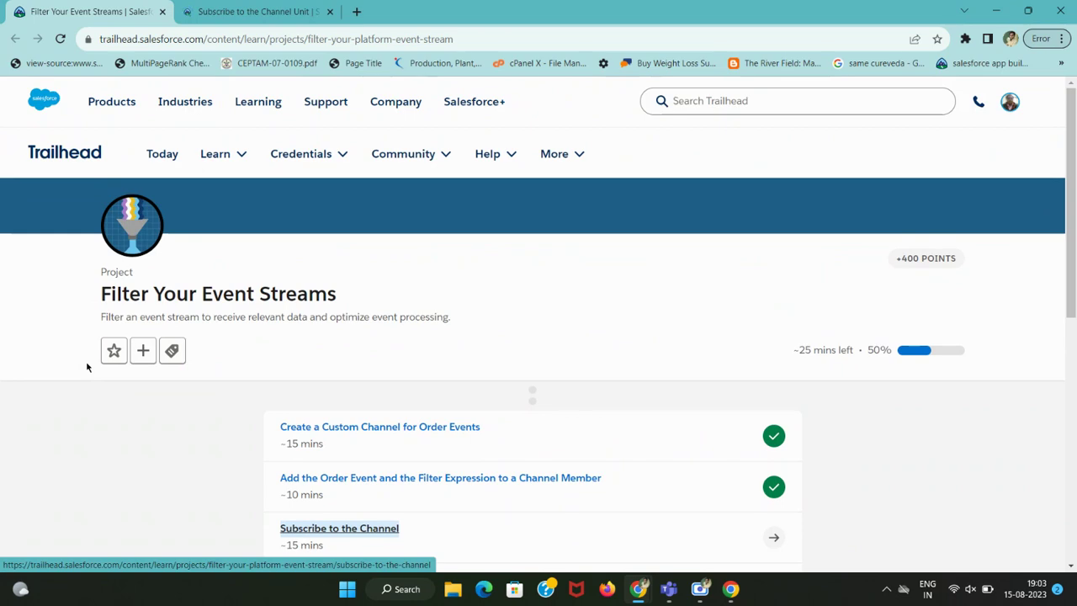
Step: Launch My Trailhead Playground 1 from the Verify Step section of the Subscribe to the Channel unit
scroll(542, 281, "down", 1)
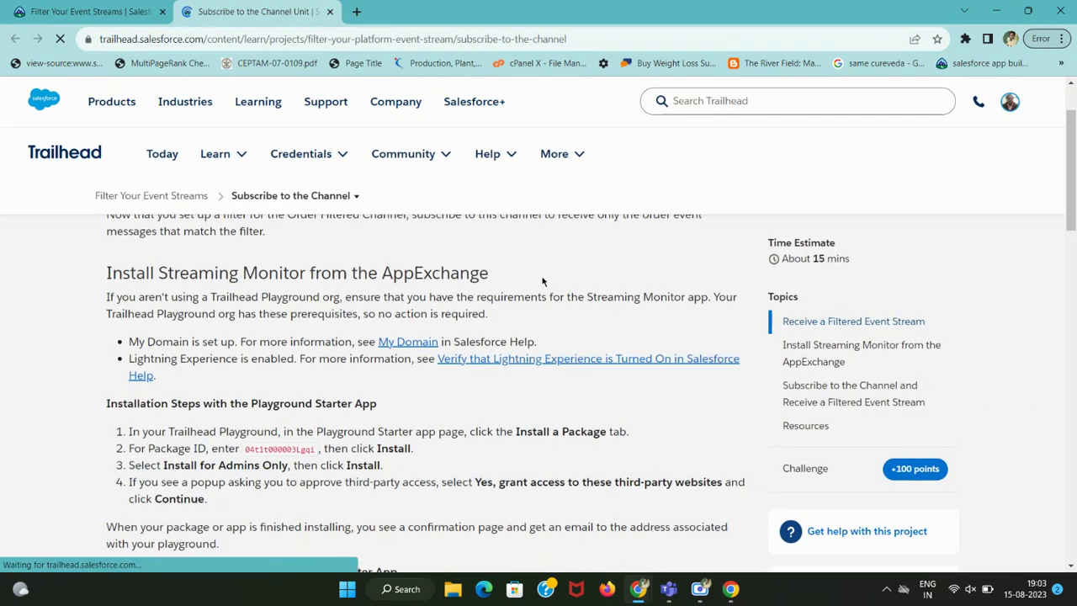
scroll(543, 281, "down", 5)
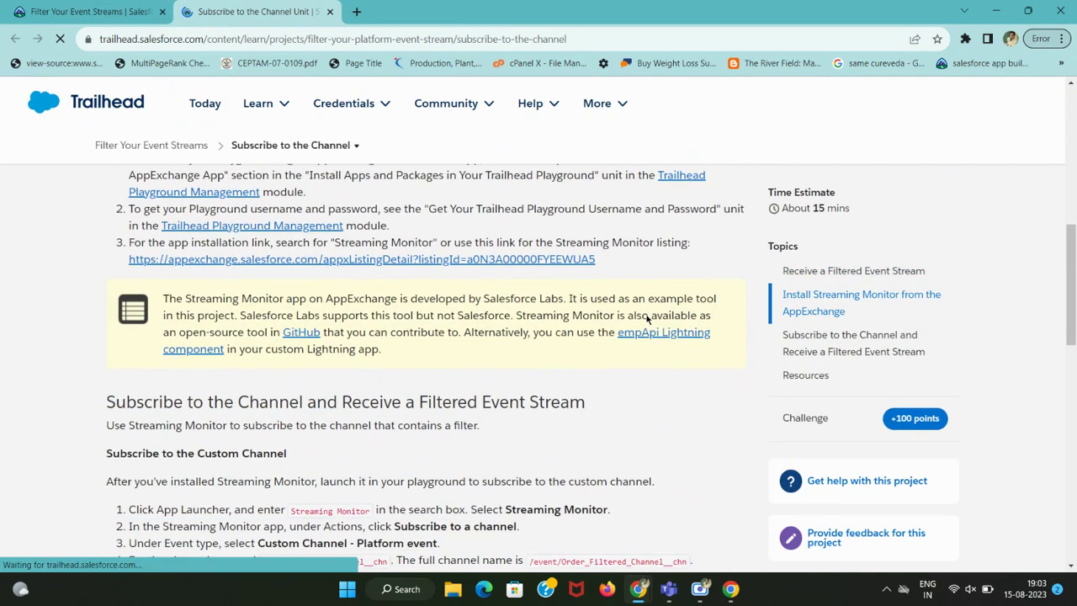
scroll(647, 317, "down", 10)
scroll(697, 364, "up", 1)
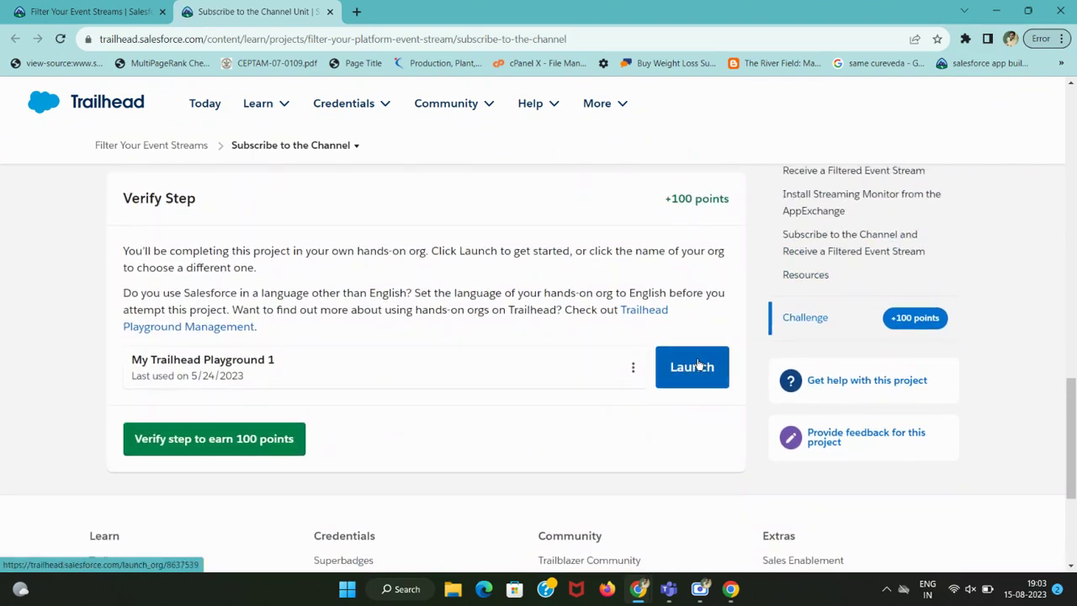
left_click(697, 363)
Step: Copy the package ID 04t1t000003Lgqi from the unit's installation steps for the Playground Starter app
scroll(403, 318, "up", 12)
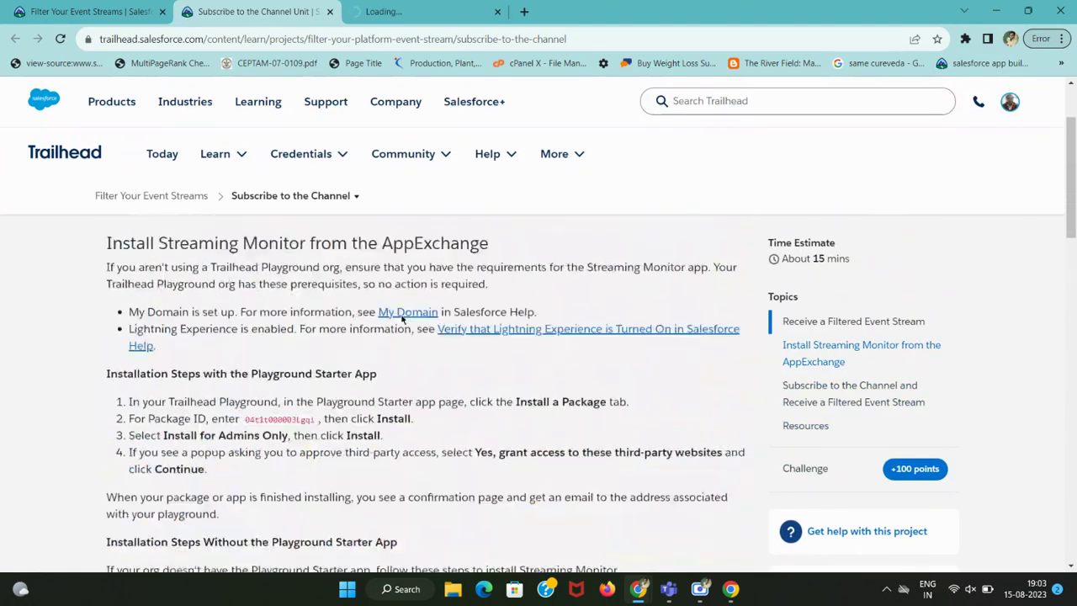
scroll(402, 318, "up", 2)
scroll(383, 311, "down", 5)
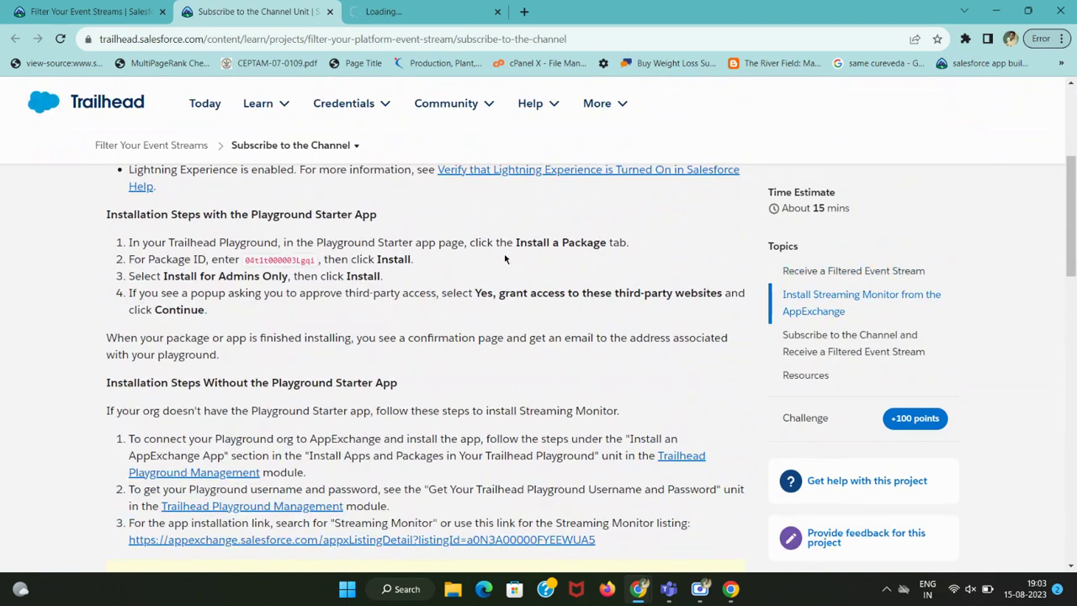
double_click(305, 259)
key("ctrl+Tab")
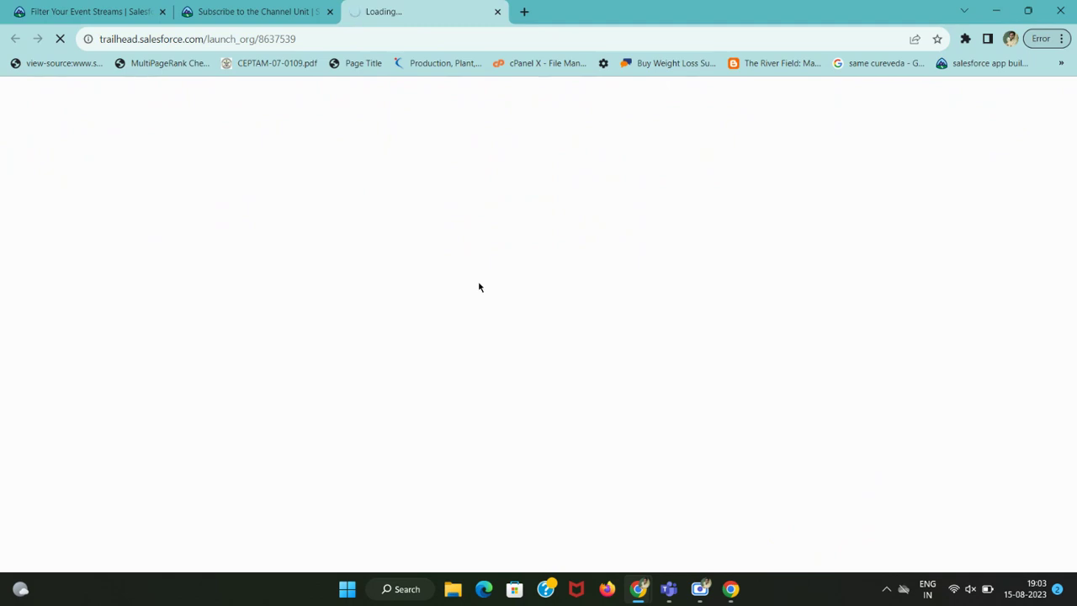
left_click(280, 7)
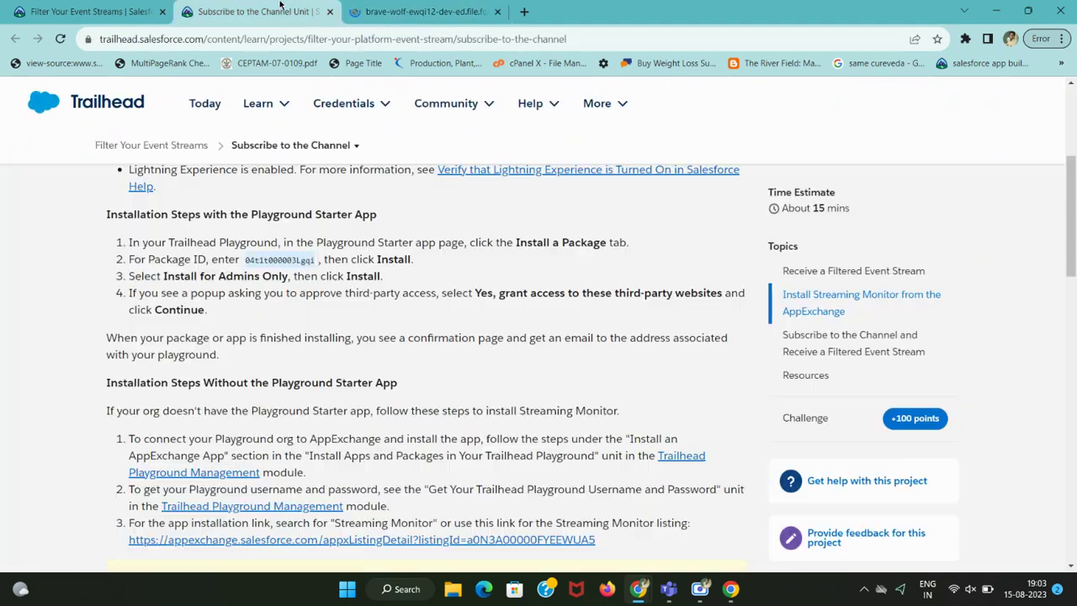
left_click(402, 6)
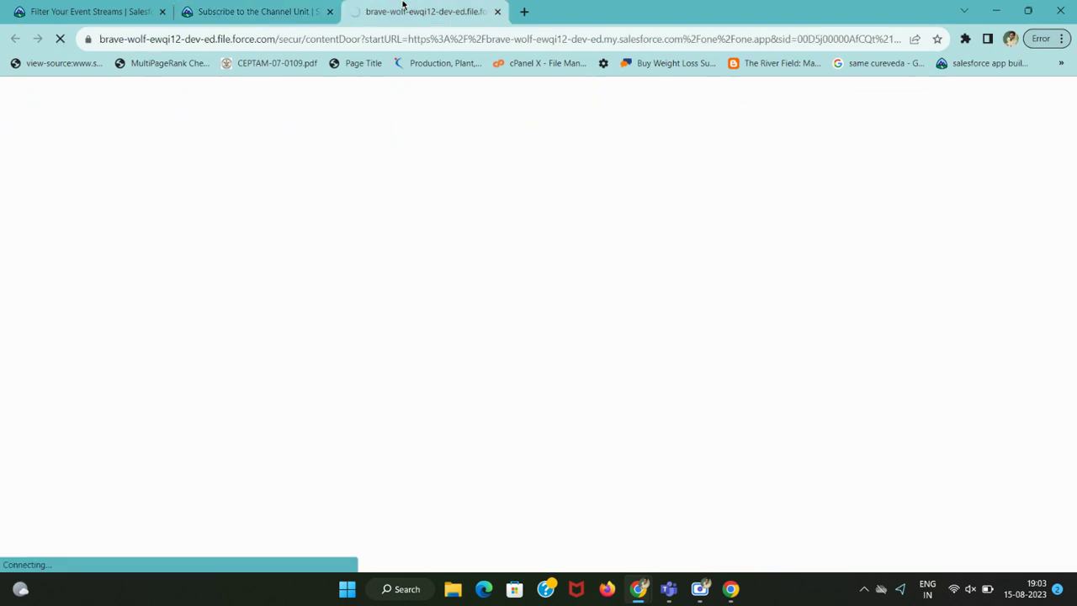
left_click(221, 6)
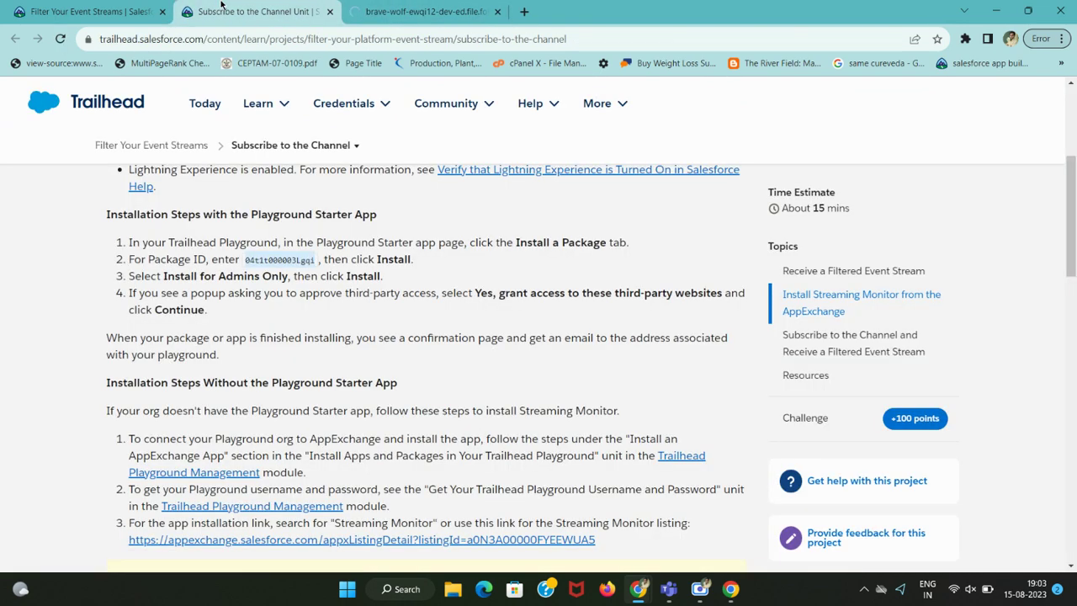
left_click(370, 13)
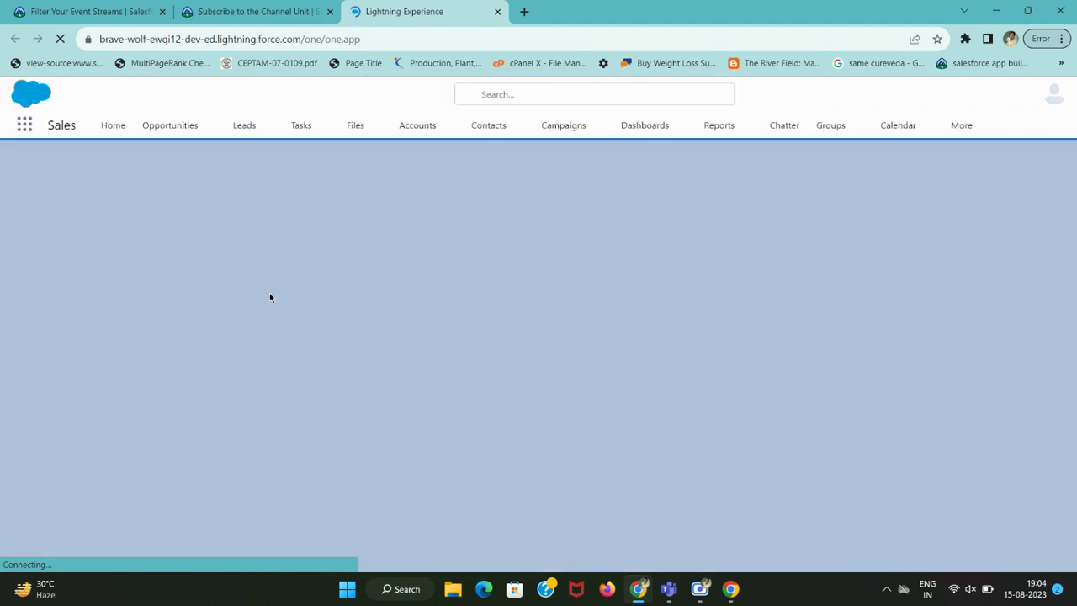
Step: Open the Playground Starter app from the playground's full list of apps
left_click(24, 126)
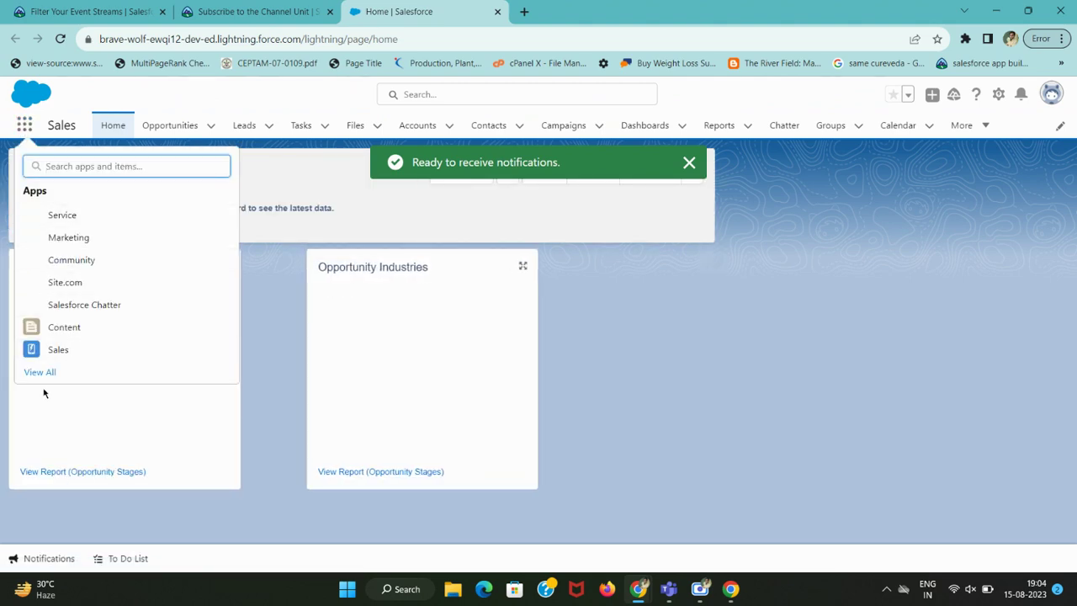
left_click(49, 373)
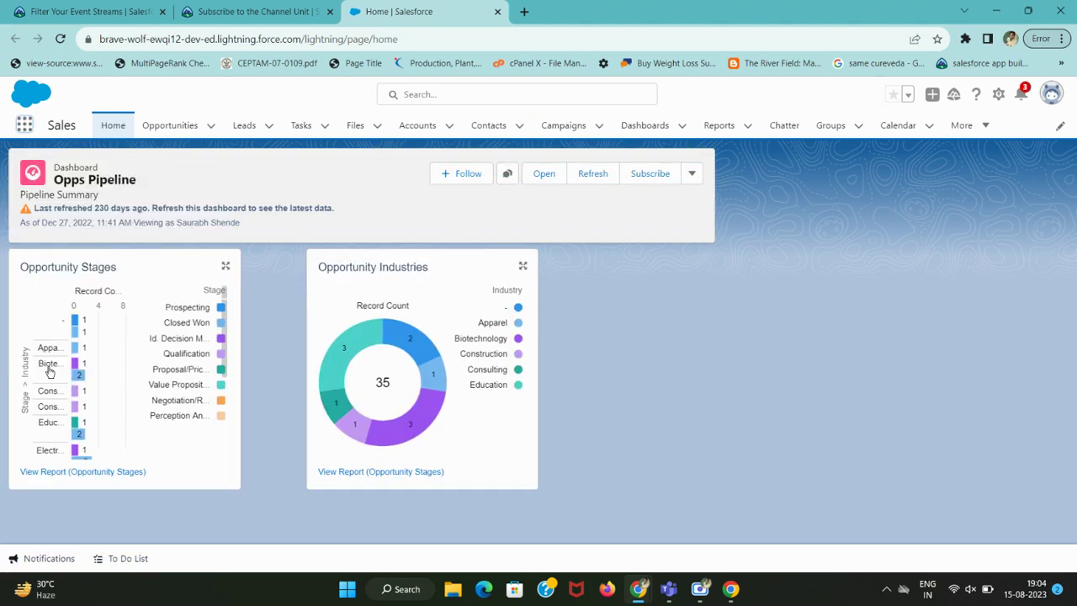
key("ctrl+shift+Tab")
key("ctrl+Tab")
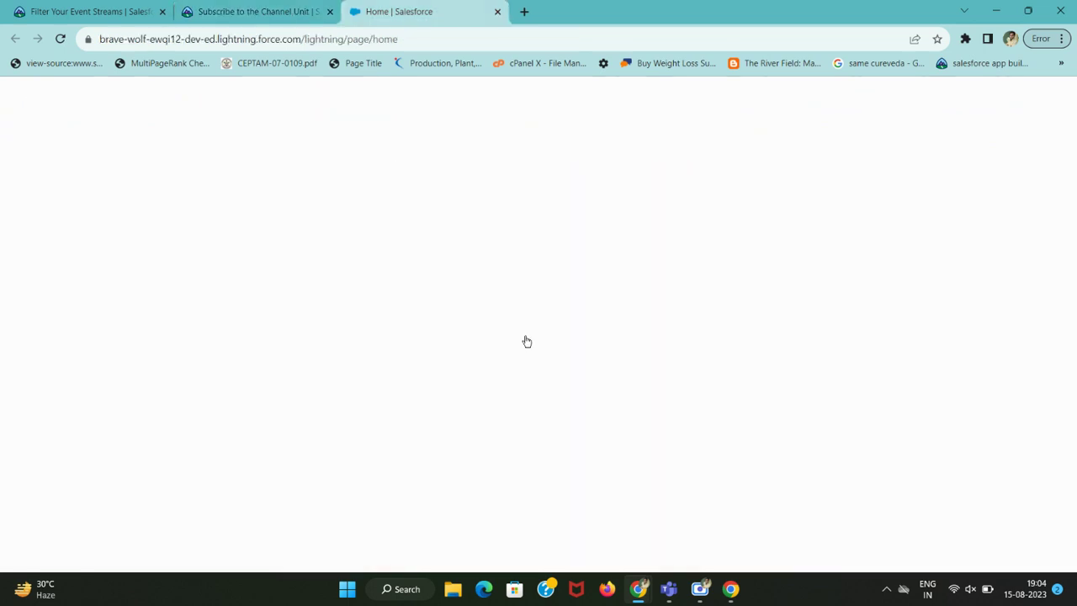
scroll(294, 383, "down", 1)
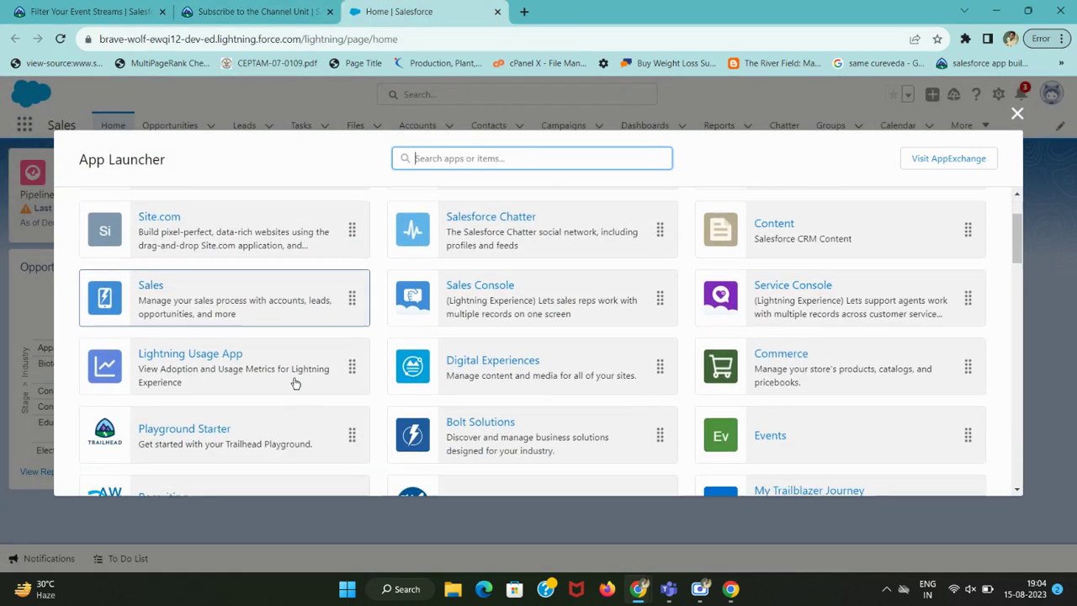
scroll(295, 383, "down", 1)
left_click(218, 383)
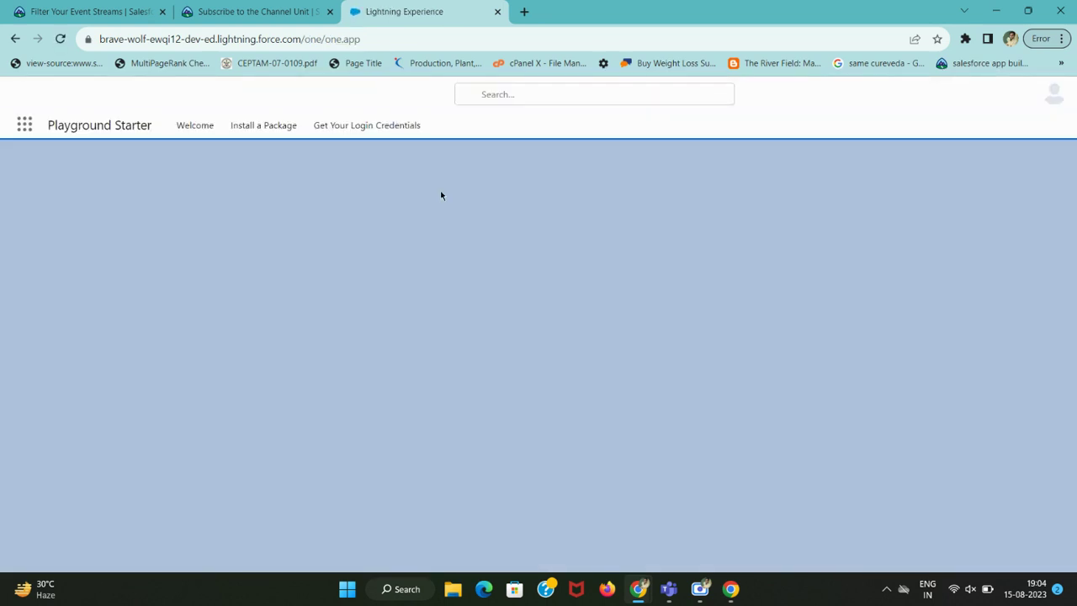
Step: Install the Streaming Monitor package with ID 04t1t000003Lgqi for admins only using Install a Package, and close the completed installation
left_click(250, 133)
key("ctrl+shift+Tab")
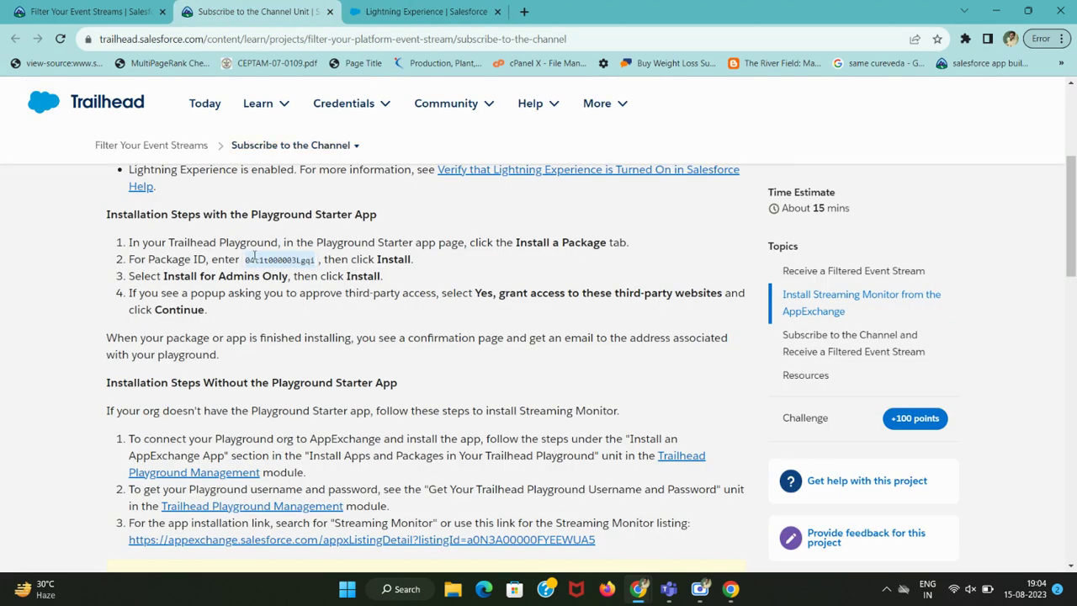
key("ctrl+Tab")
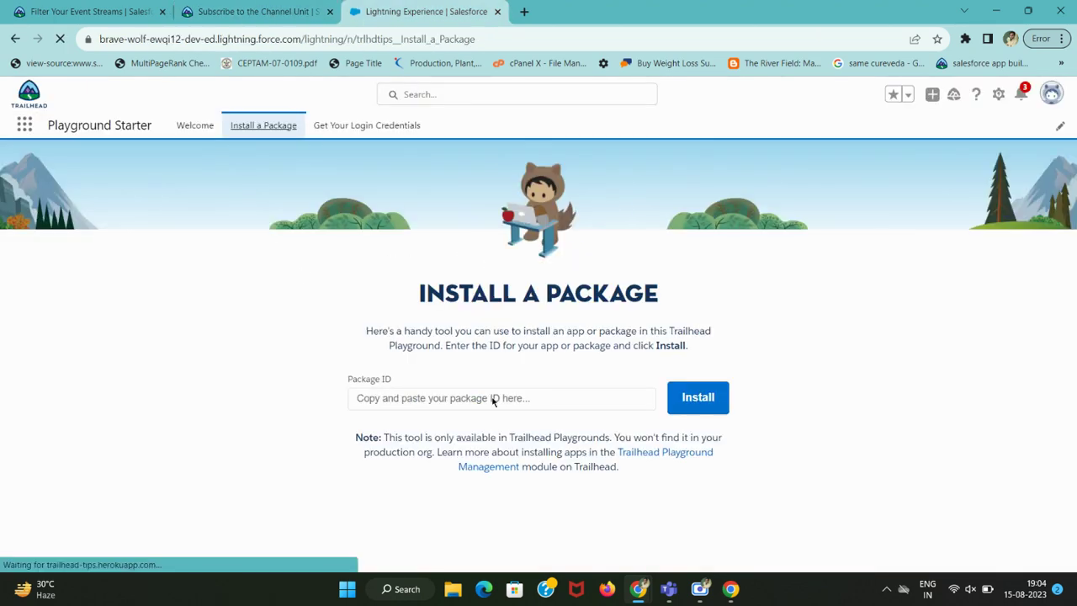
left_click(493, 402)
key("ctrl+v")
left_click(702, 402)
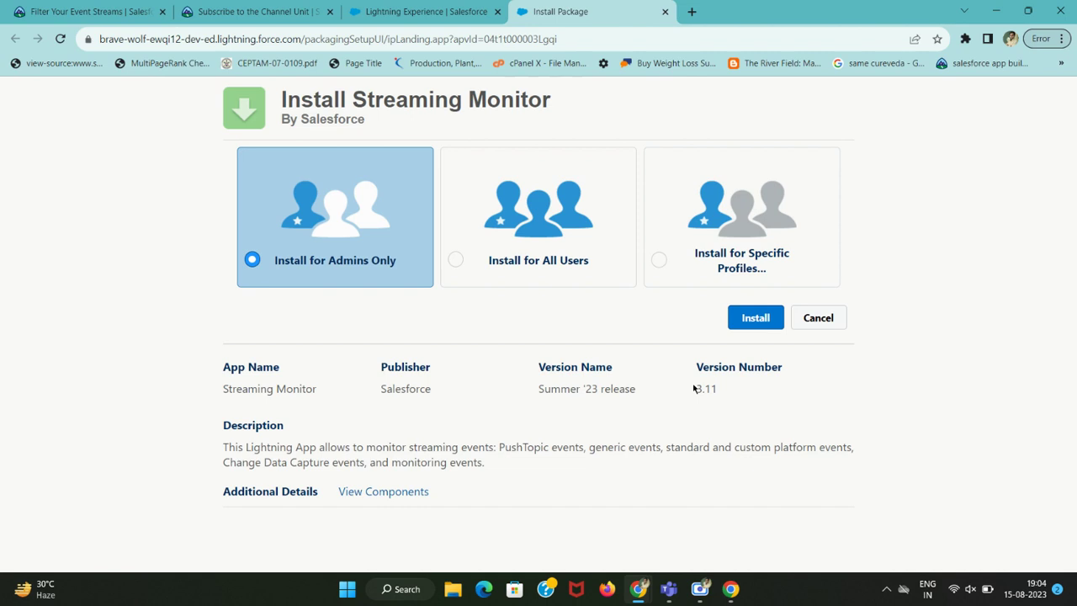
left_click(757, 317)
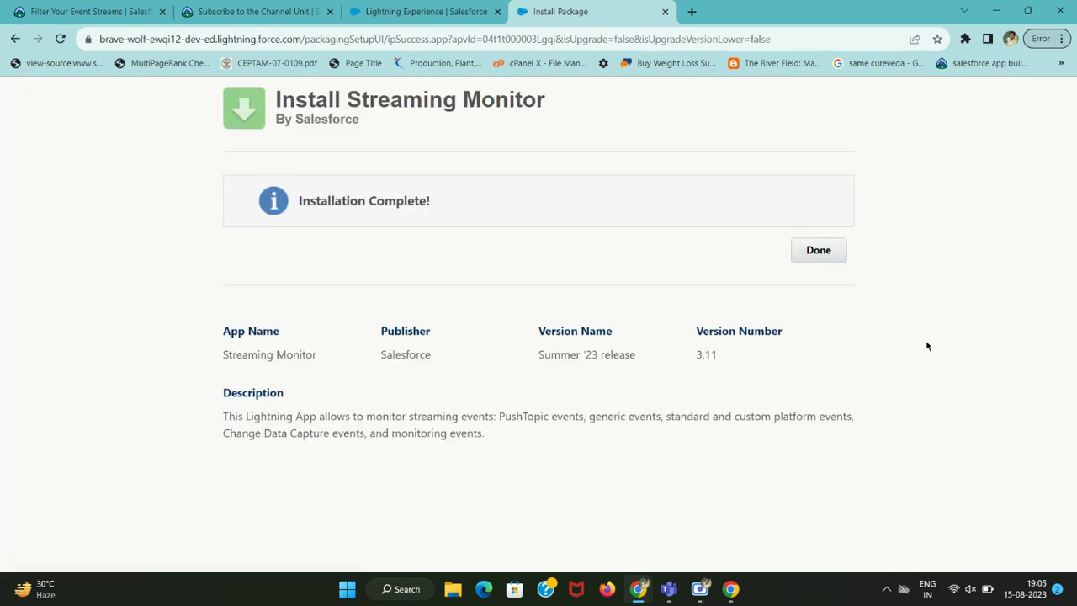
left_click(823, 255)
Step: Copy the app name Streaming Monitor from the unit's instructions for subscribing to the custom channel
left_click(290, 12)
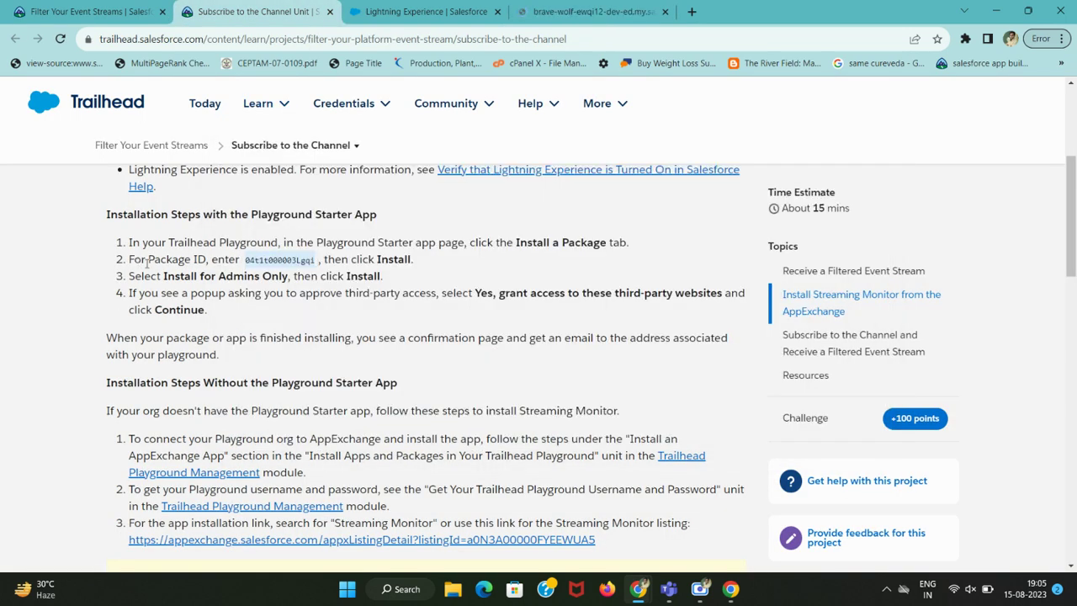
left_click_drag(148, 261, 267, 330)
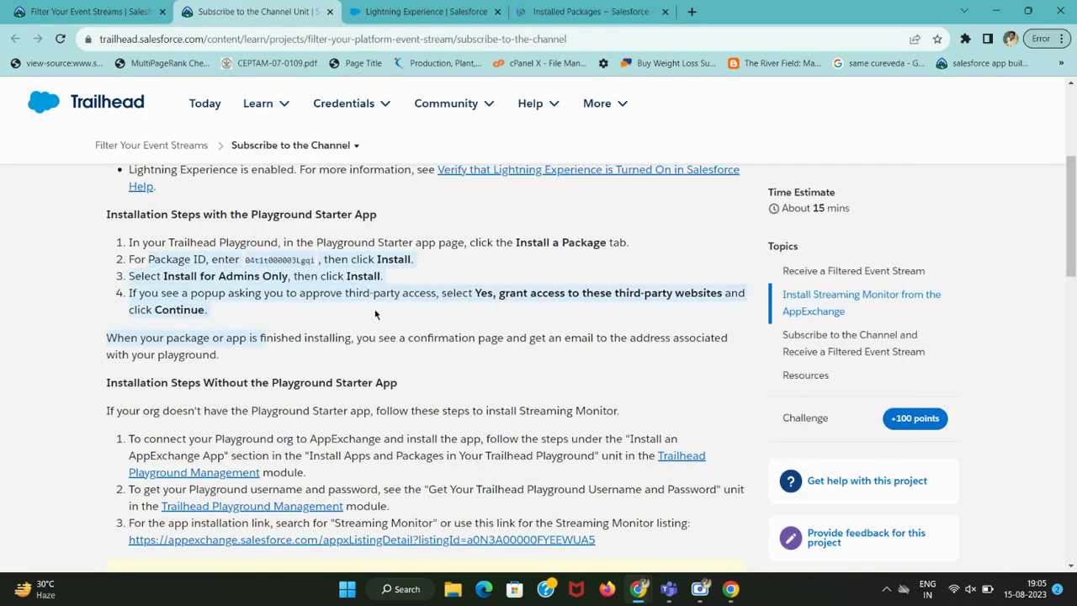
left_click(627, 10)
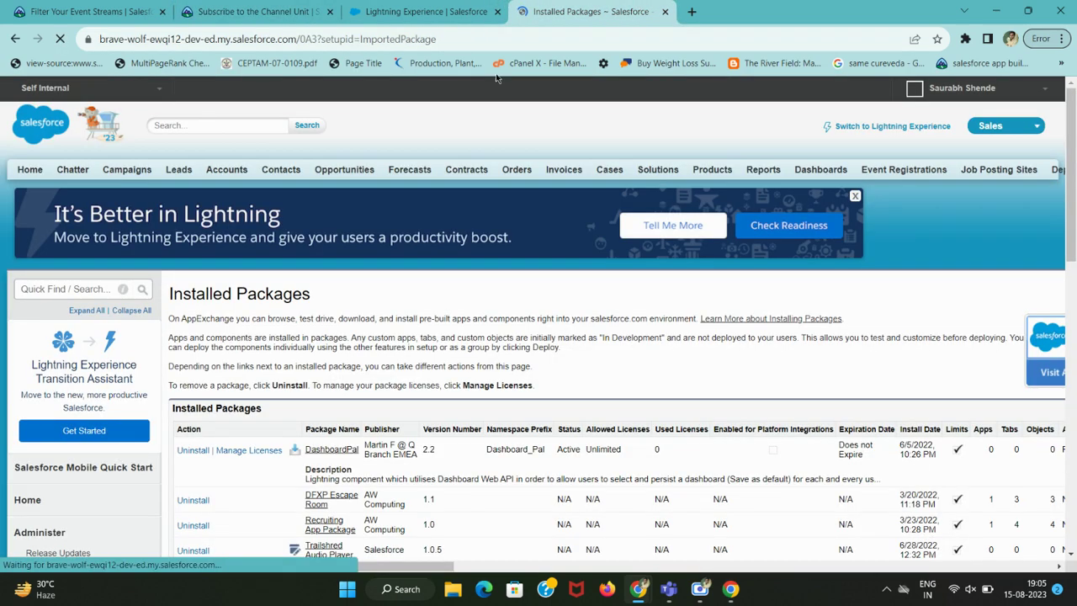
left_click(276, 6)
scroll(192, 368, "down", 4)
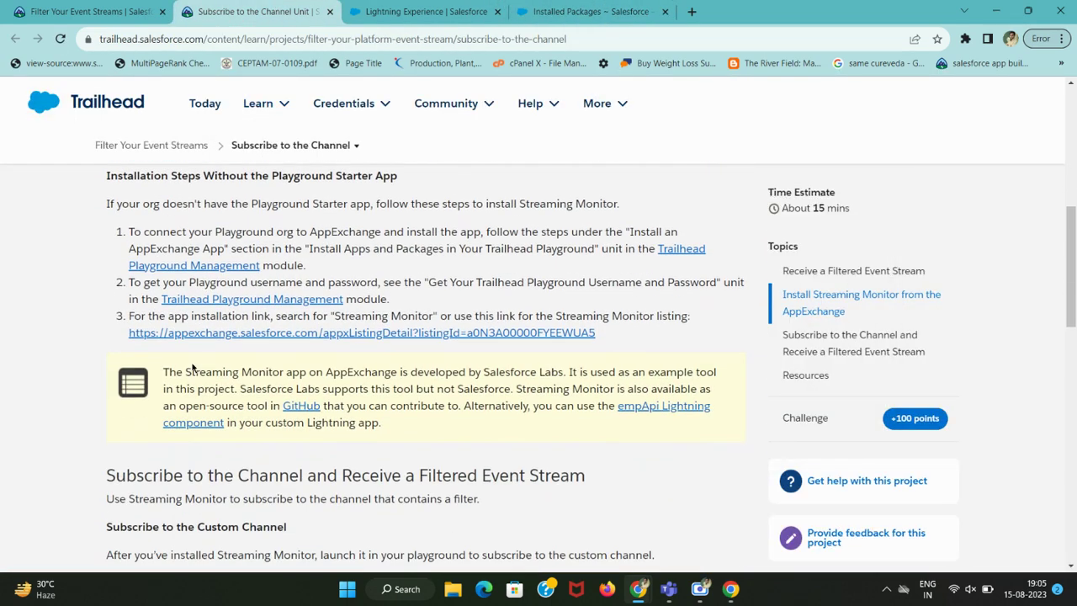
scroll(192, 368, "down", 1)
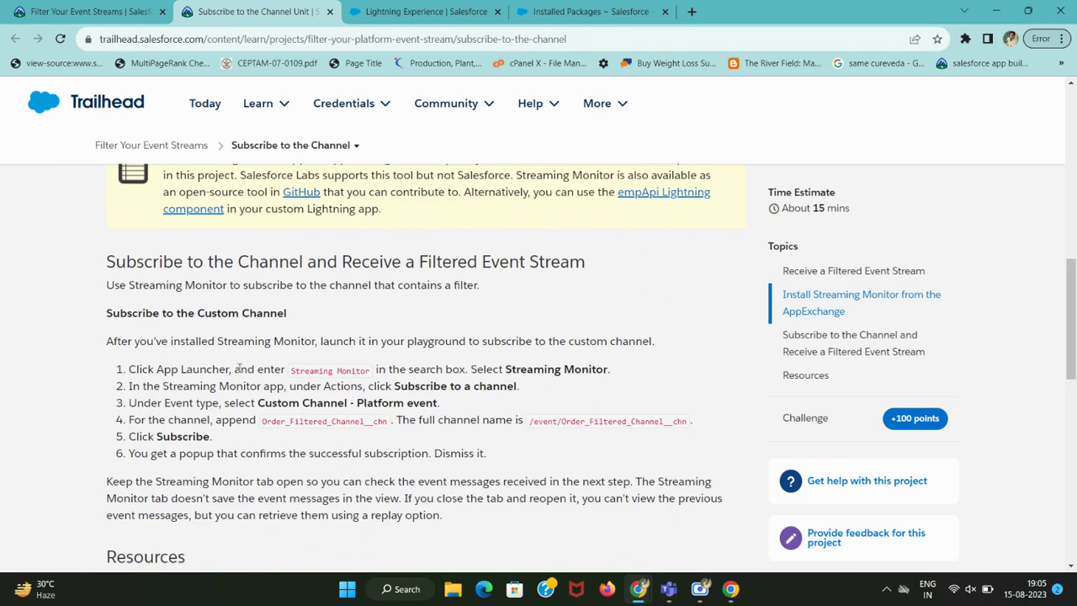
left_click_drag(291, 368, 372, 372)
key("ctrl+c")
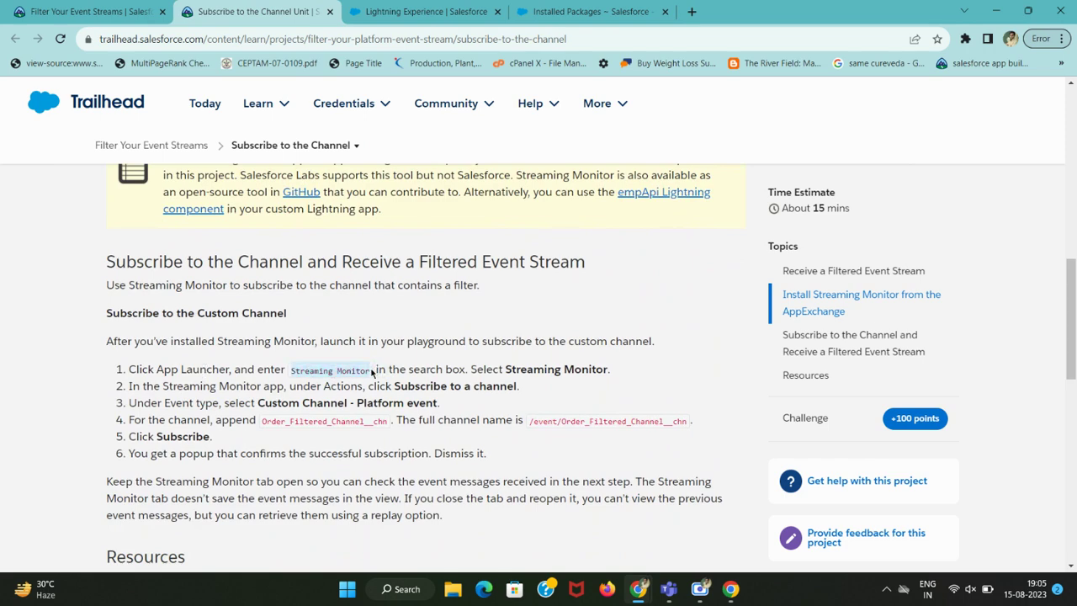
Step: Switch the playground org to Lightning Experience and open Streaming Monitor by searching for its name in the App Launcher
left_click(549, 8)
left_click(879, 126)
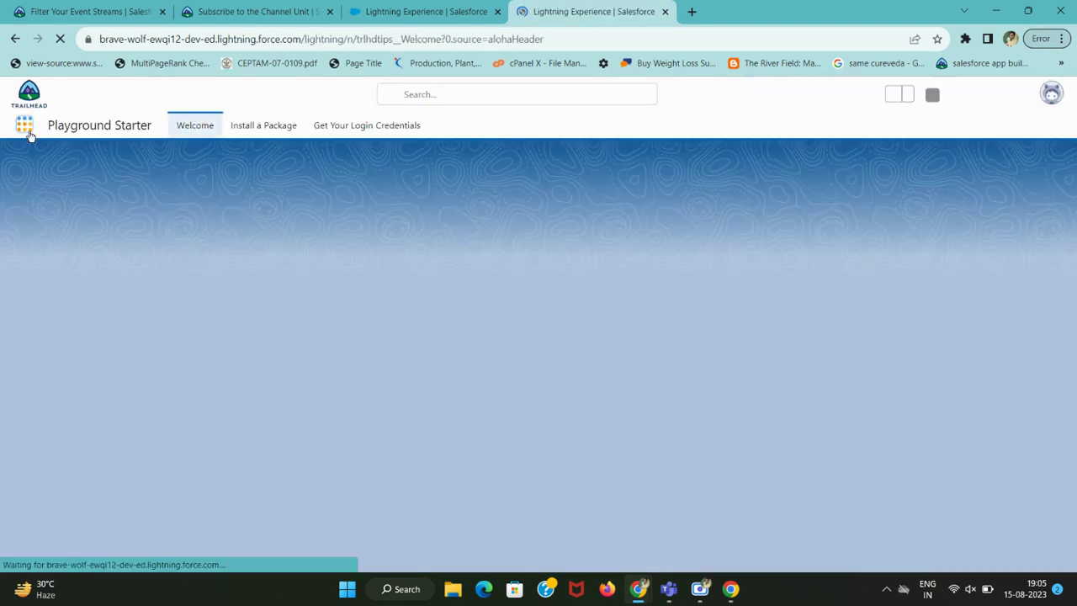
left_click(26, 128)
key("ctrl+v")
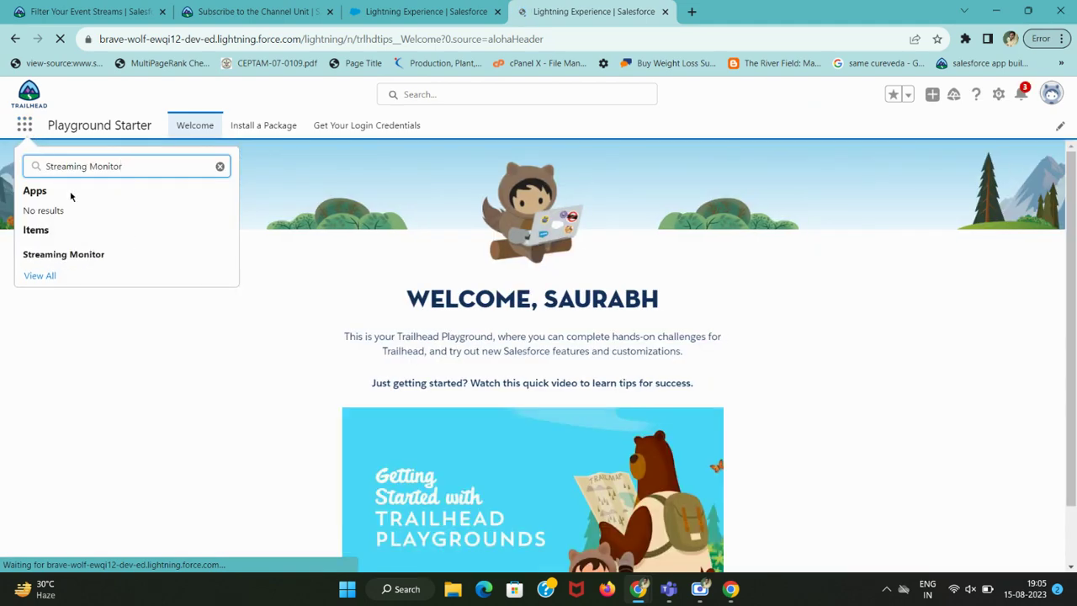
left_click(76, 254)
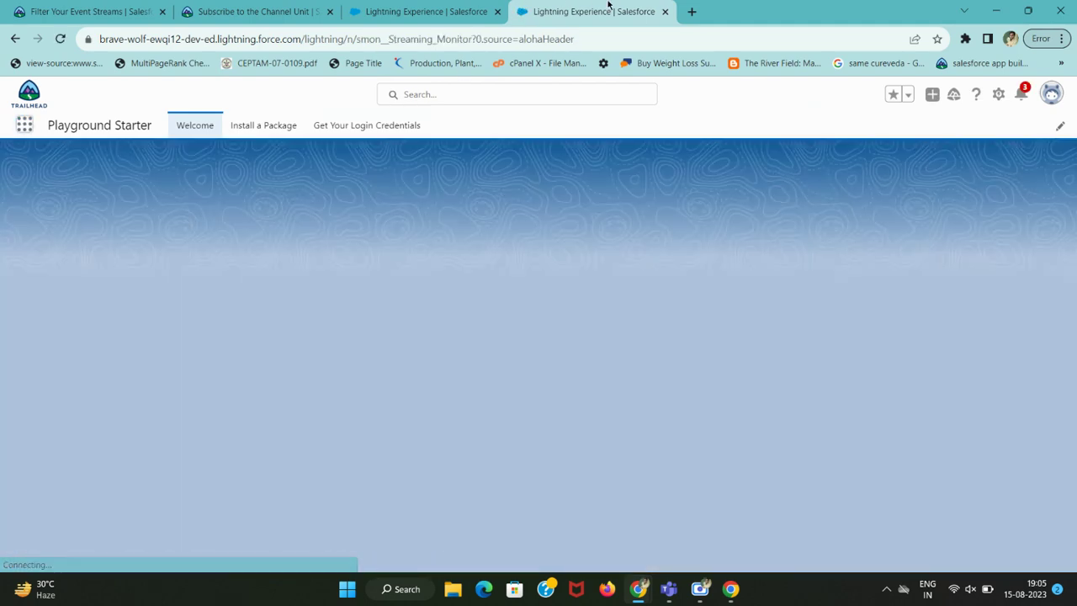
Step: Place the Streaming Monitor tab beside the Trailhead unit and open its Subscribe to a channel action, following the unit's instructions
left_click_drag(604, 10, 471, 10)
left_click(253, 11)
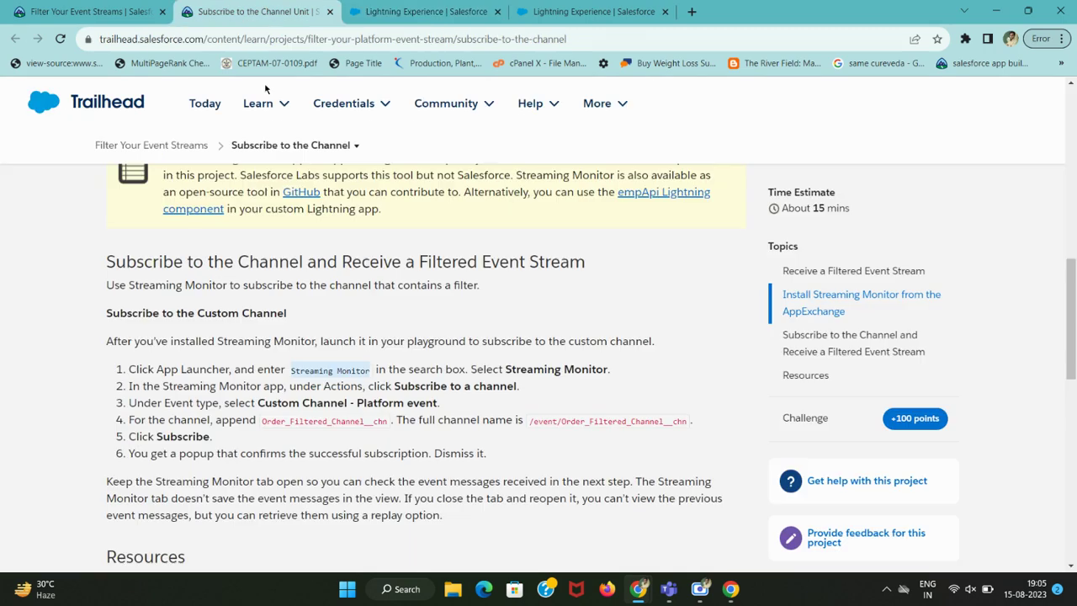
scroll(79, 421, "down", 1)
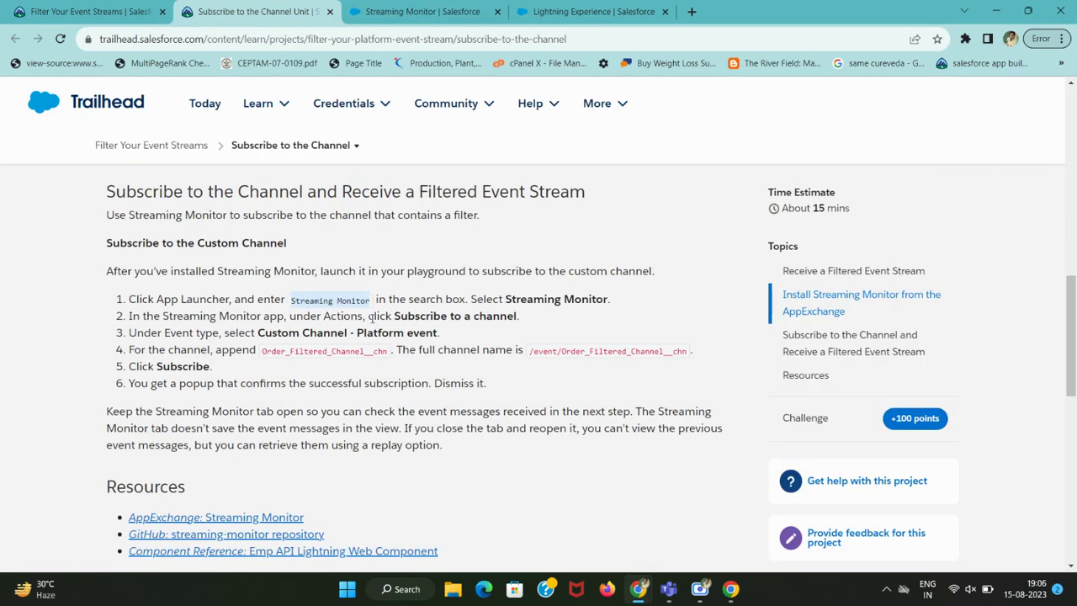
left_click_drag(370, 319, 553, 327)
key("ctrl+Tab")
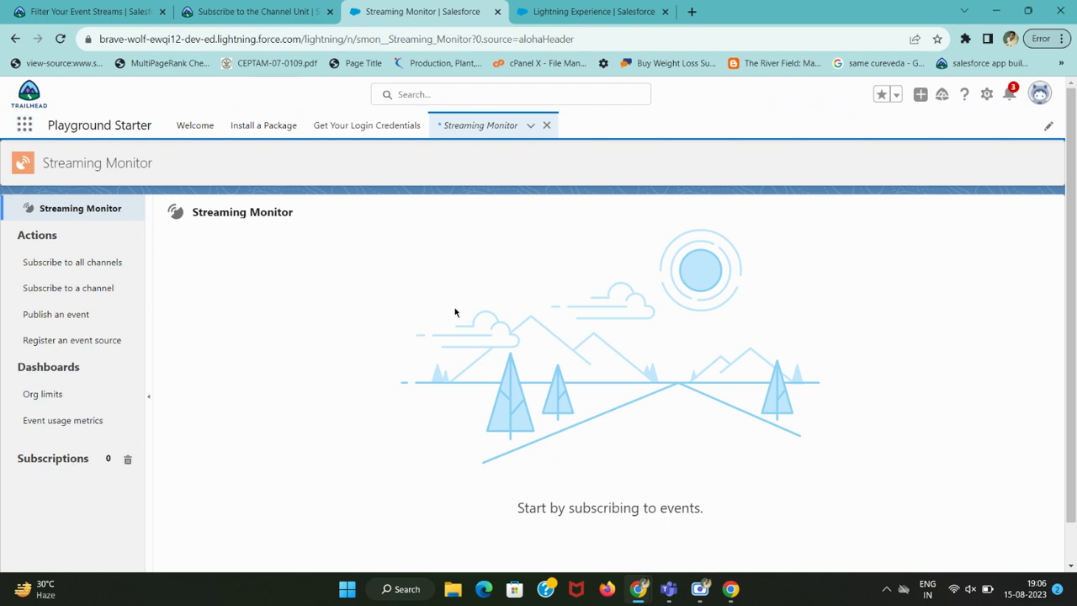
scroll(454, 310, "down", 1)
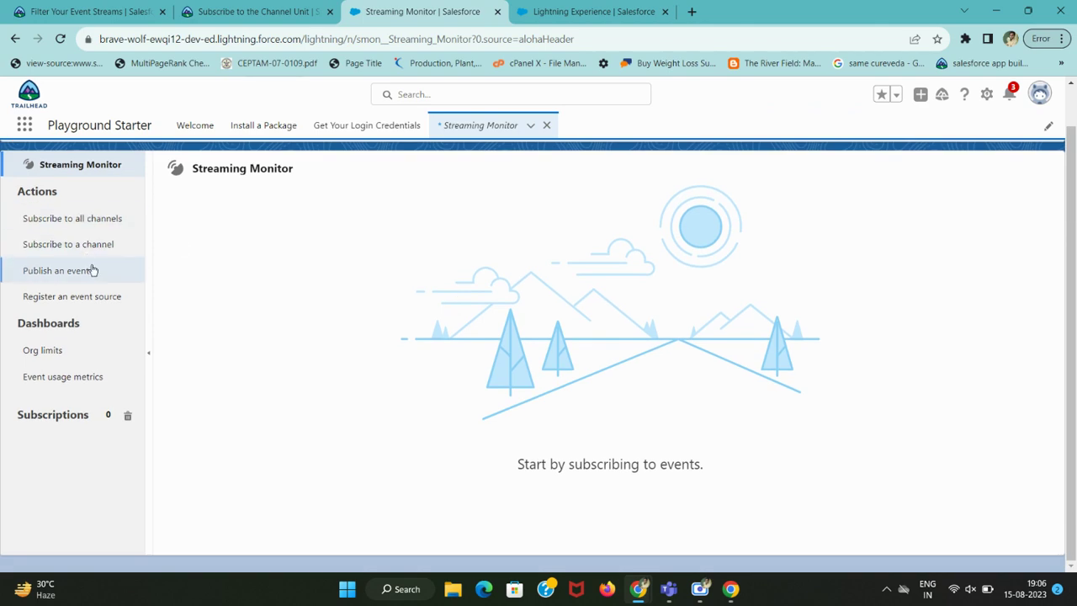
key("ctrl+shift+Tab")
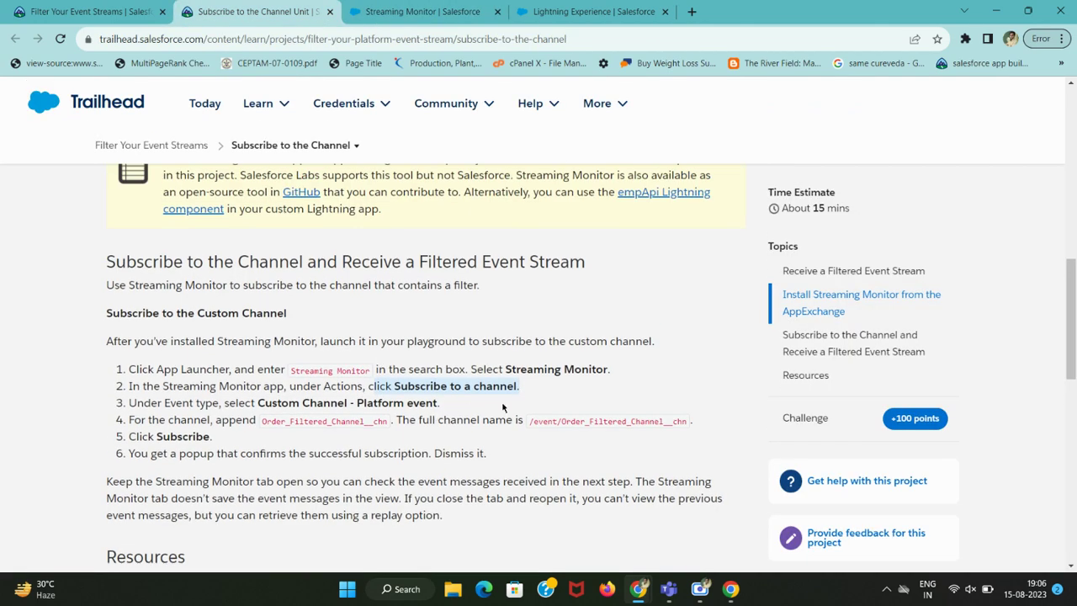
key("ctrl+Tab")
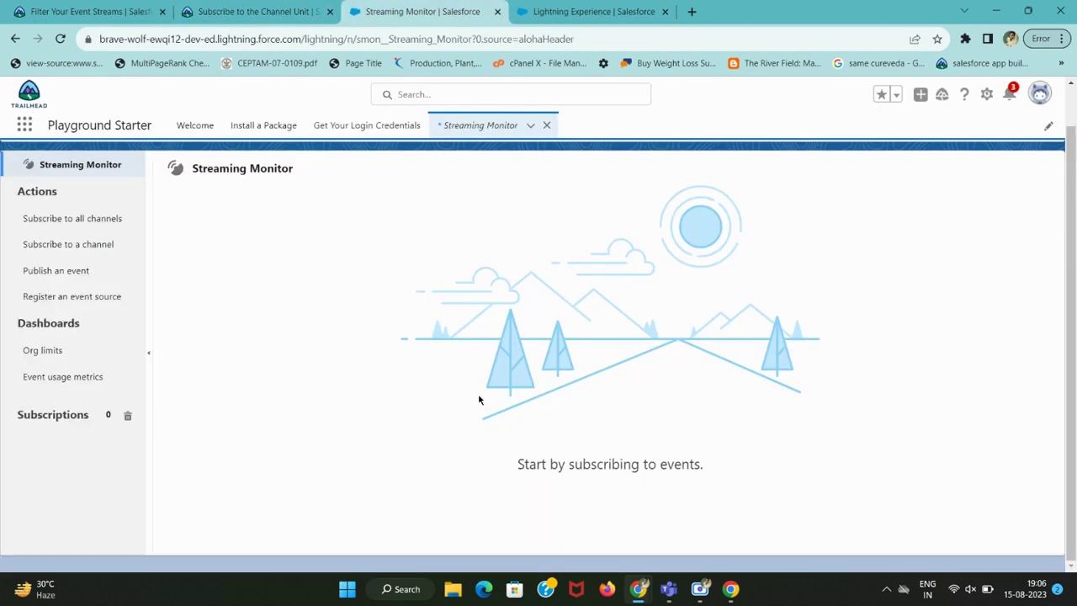
left_click(93, 245)
key("ctrl+shift+Tab")
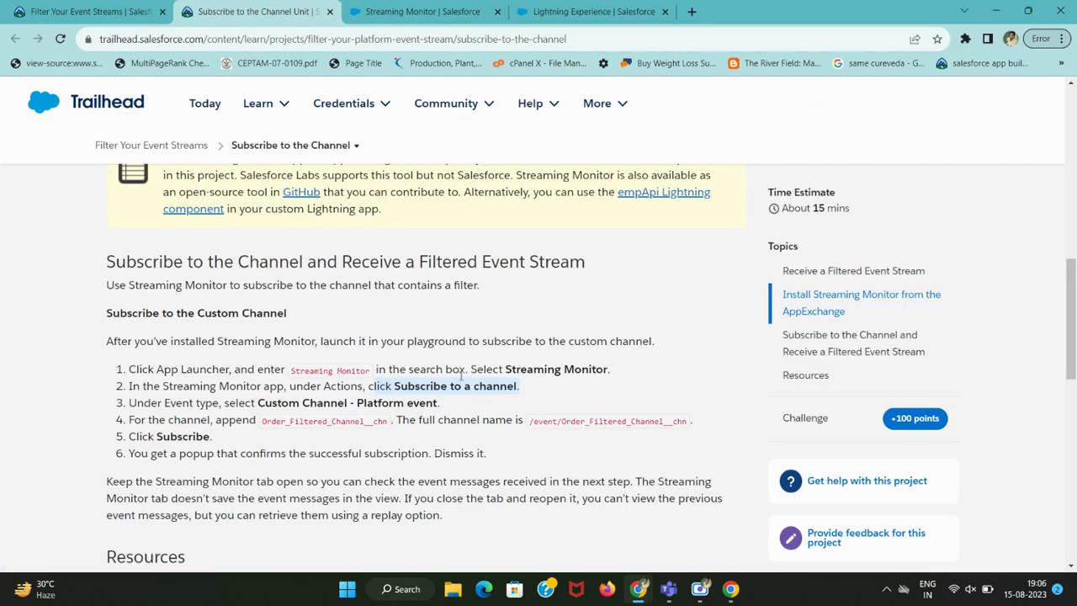
Step: Set the channel subscription's event type to Custom Channel - Platform event, as the Trailhead unit instructs
left_click_drag(257, 403, 443, 408)
scroll(444, 408, "up", 1)
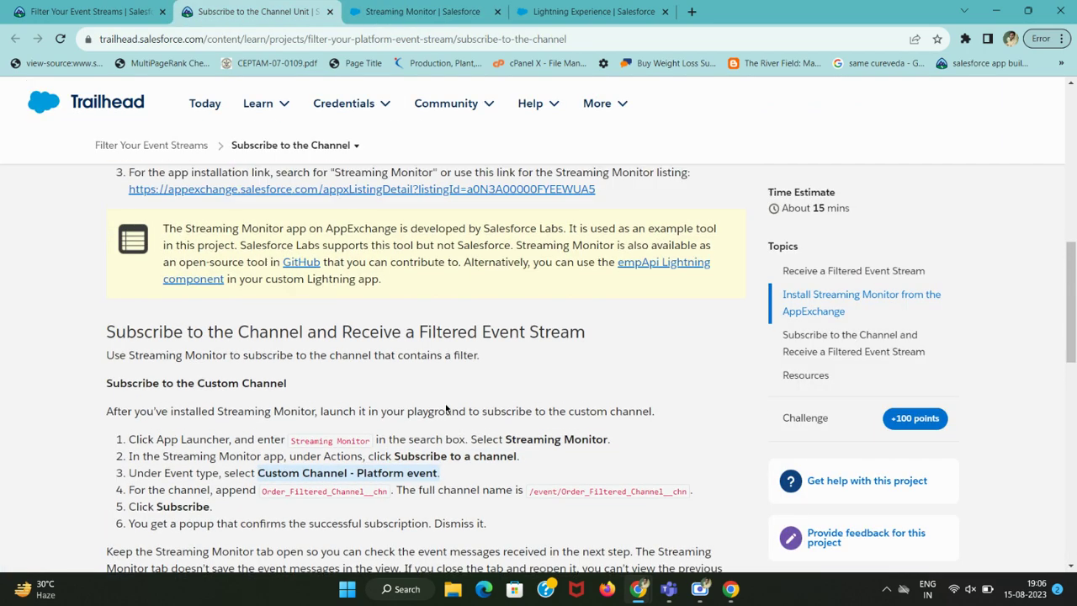
key("ctrl+Tab")
left_click(443, 257)
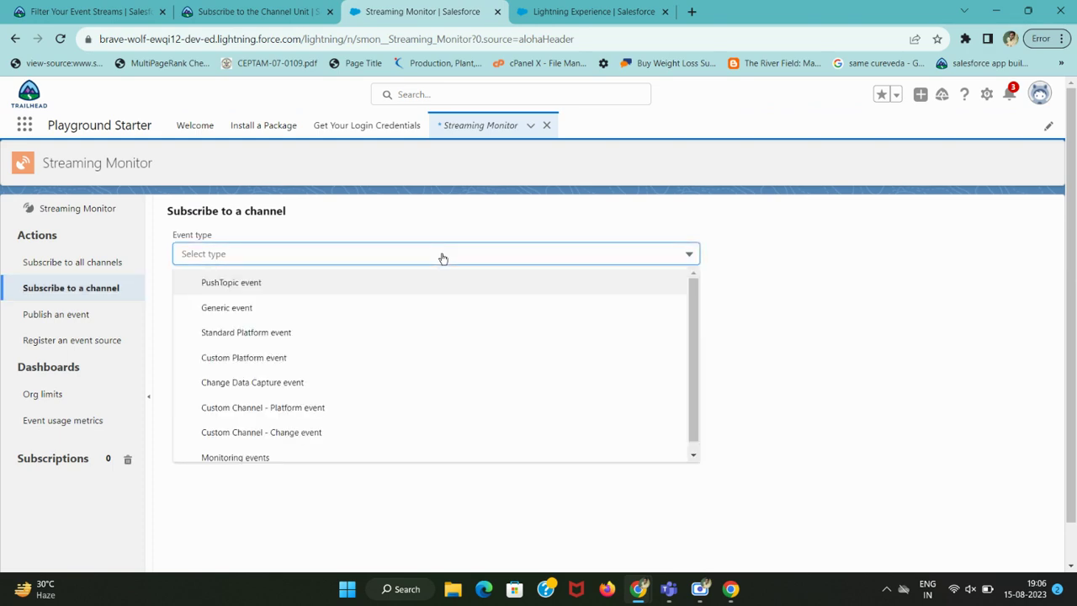
left_click(429, 408)
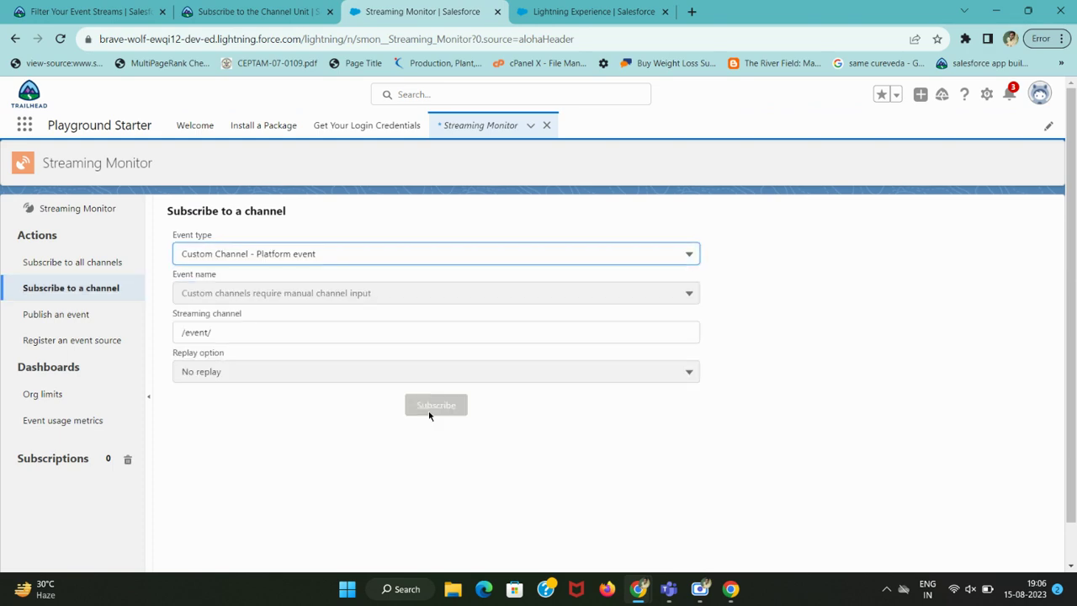
Step: Copy the channel name Order_Filtered_Channel__chn from the Trailhead unit's instructions for subscribing to the custom channel
key("ctrl+shift+Tab")
scroll(360, 312, "down", 4)
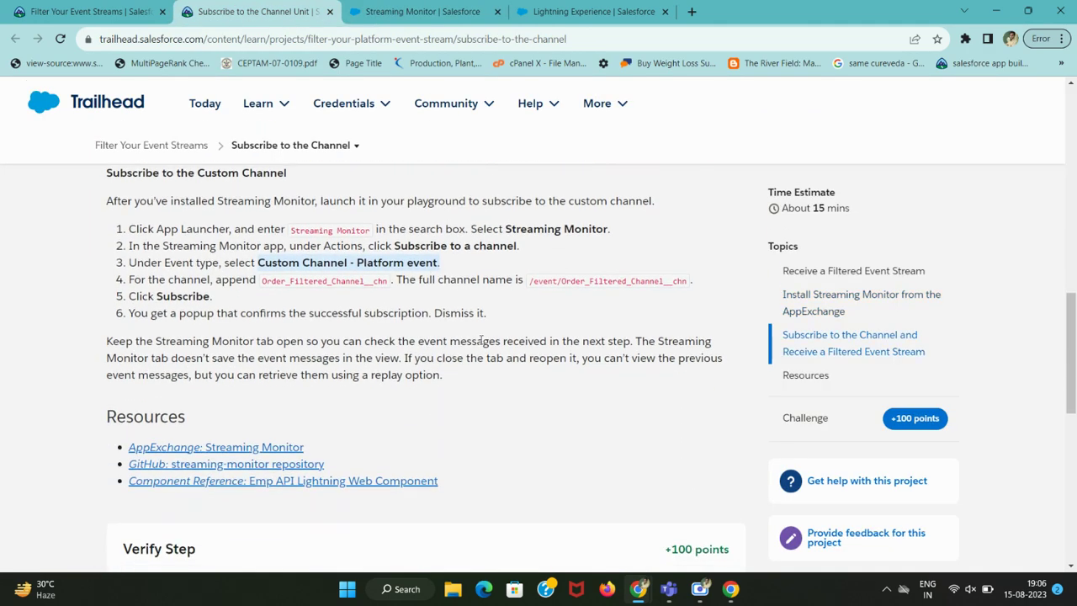
left_click_drag(260, 281, 385, 279)
key("ctrl+c")
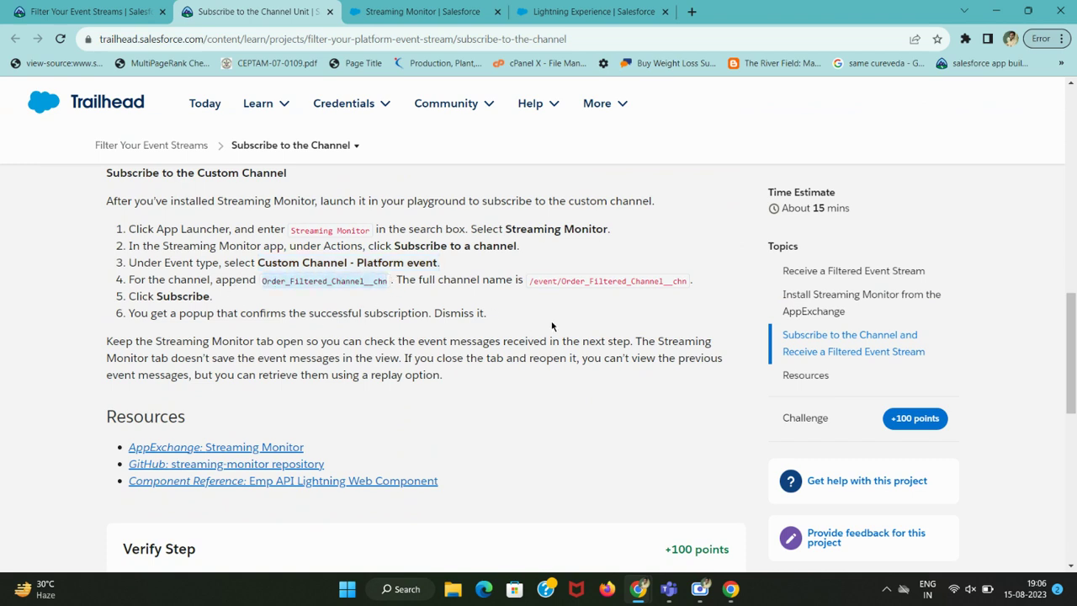
Step: Append the copied name in Streaming Monitor so the streaming channel is /event/Order_Filtered_Channel__chn, and subscribe to it with No replay
key("ctrl+Tab")
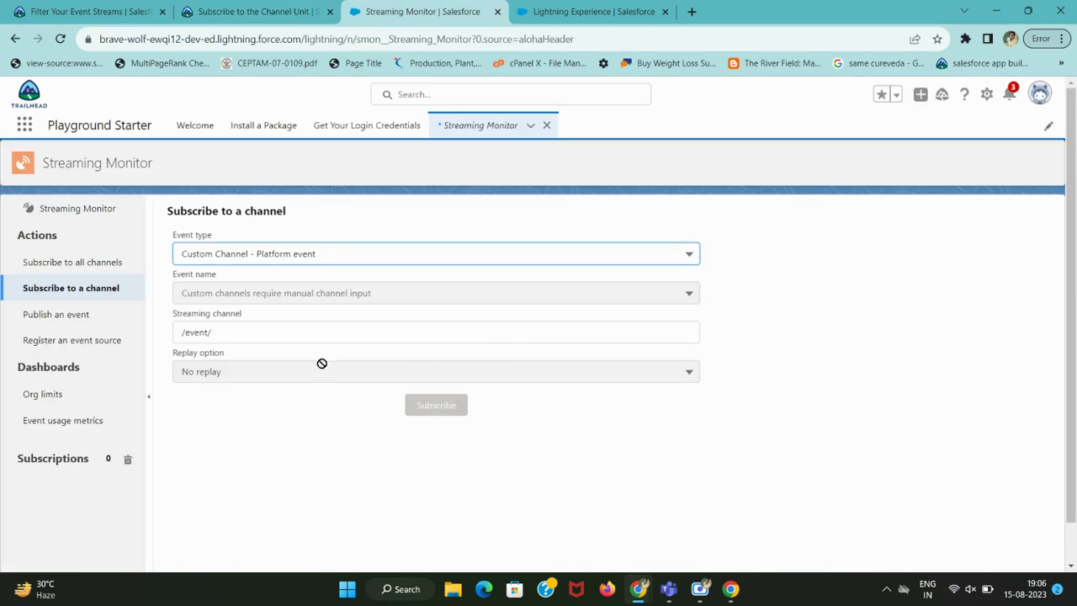
left_click(305, 331)
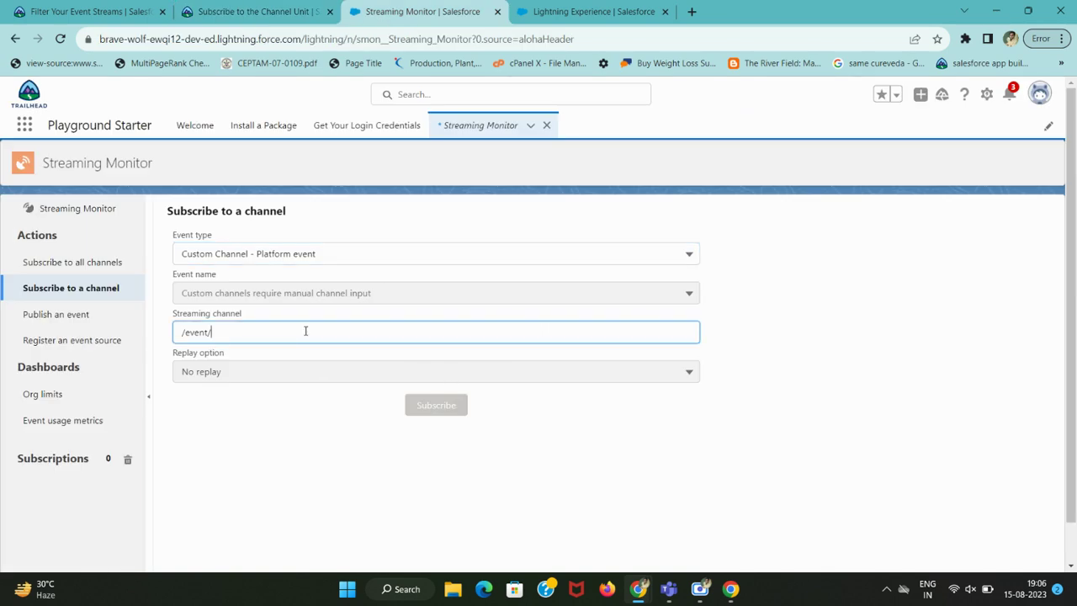
key("ctrl+shift+Tab")
key("ctrl+Tab")
key("ctrl+v")
key("ctrl+shift+Tab")
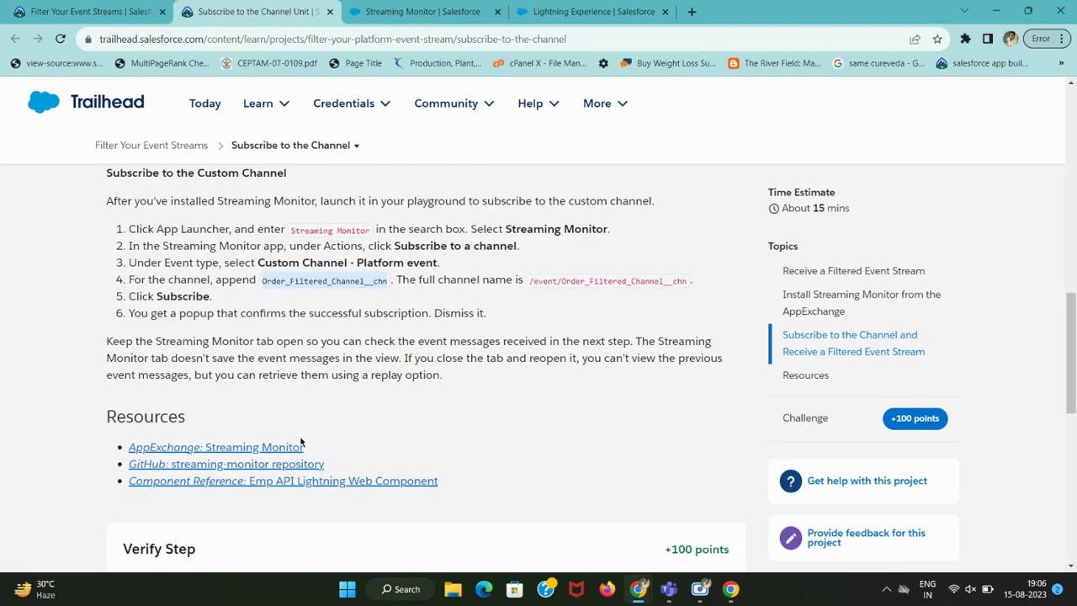
key("ctrl+Tab")
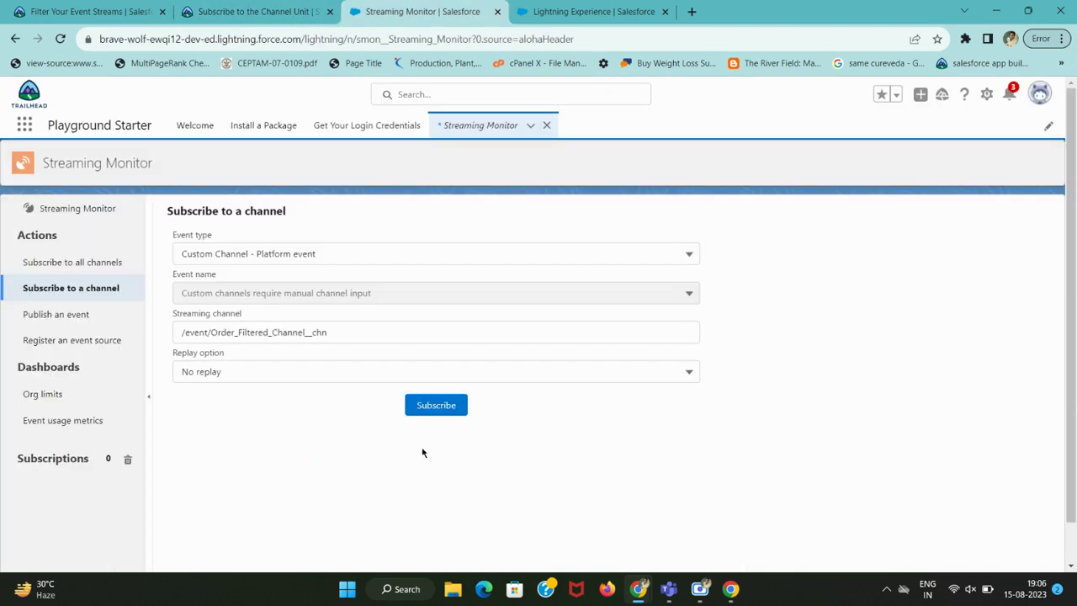
left_click(440, 408)
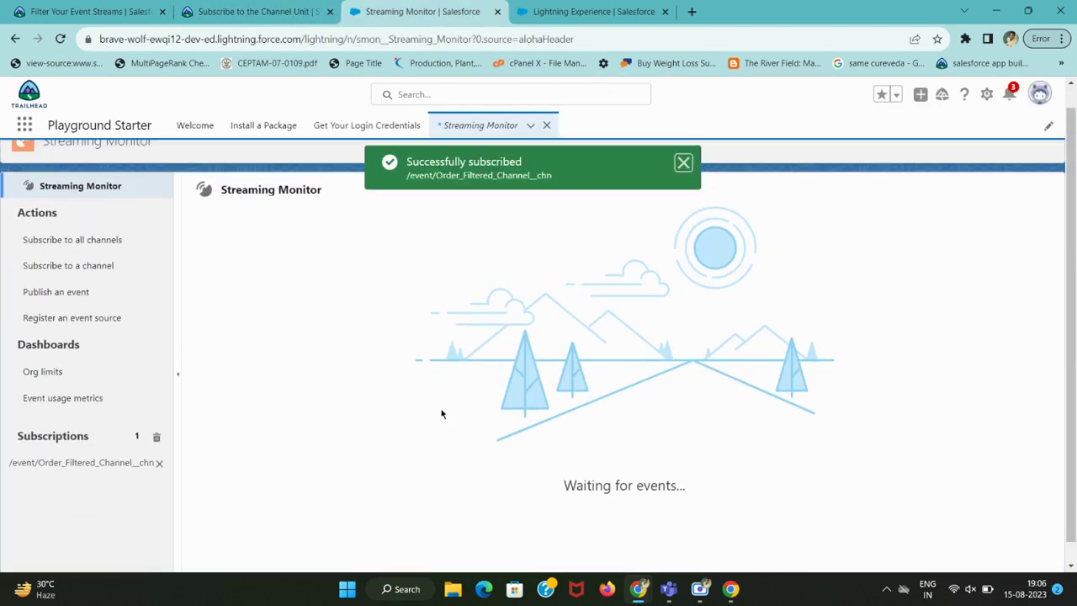
Step: Return to the Trailhead unit after checking its remaining instructions and submit the step for verification to earn 100 points
key("ctrl+shift+Tab")
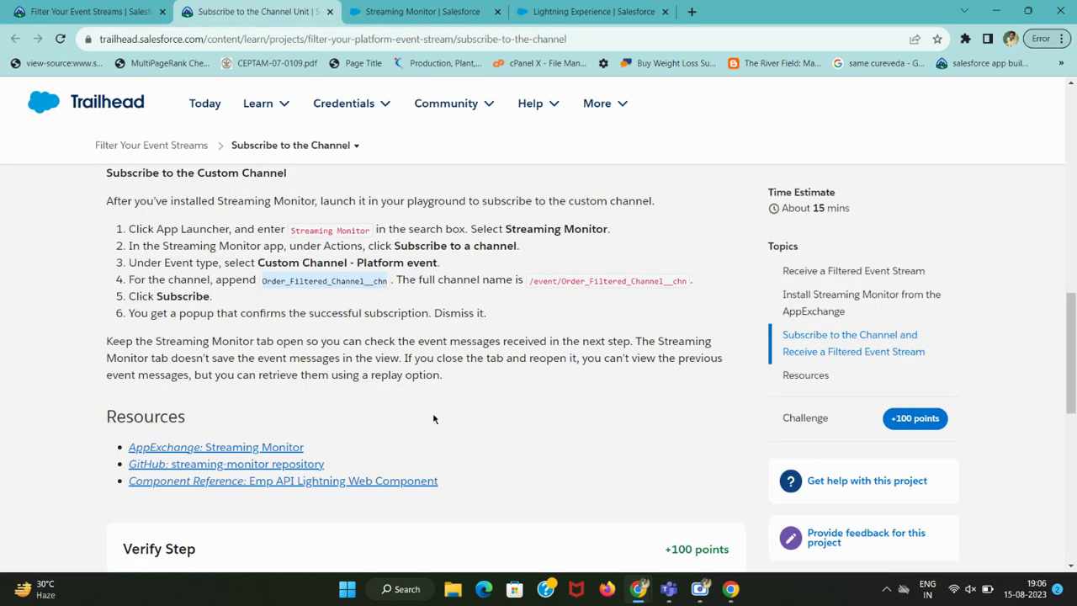
key("ctrl+Tab")
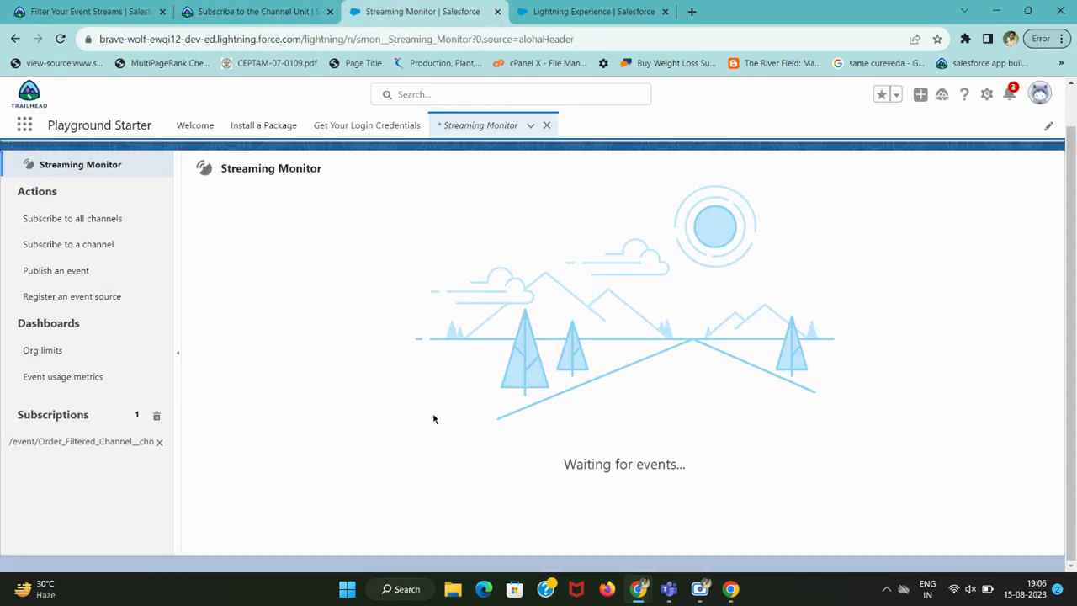
key("ctrl+shift+Tab")
scroll(433, 418, "down", 10)
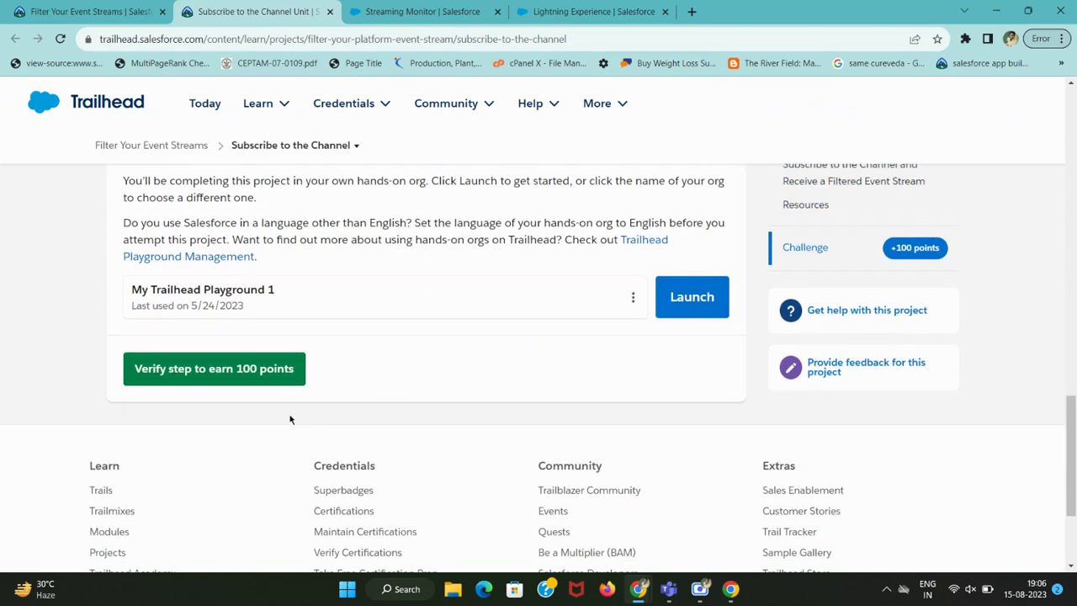
left_click(254, 369)
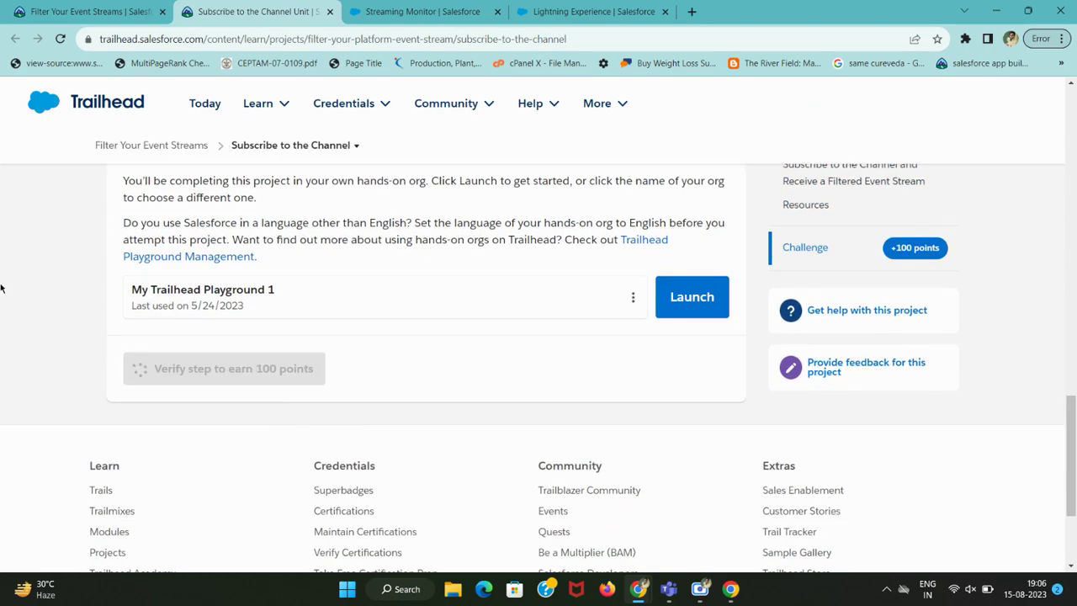